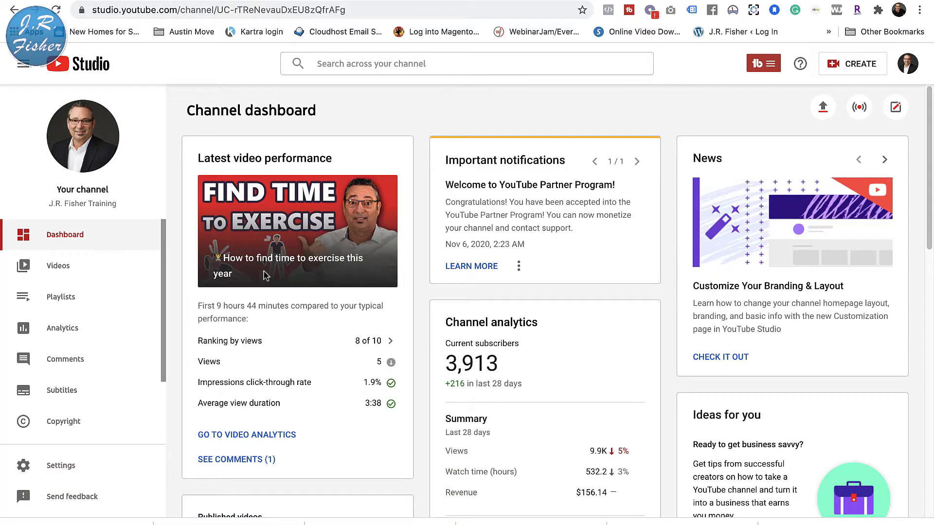
- Open the channel's video list and look through the uploaded and scheduled videos
left_click(57, 269)
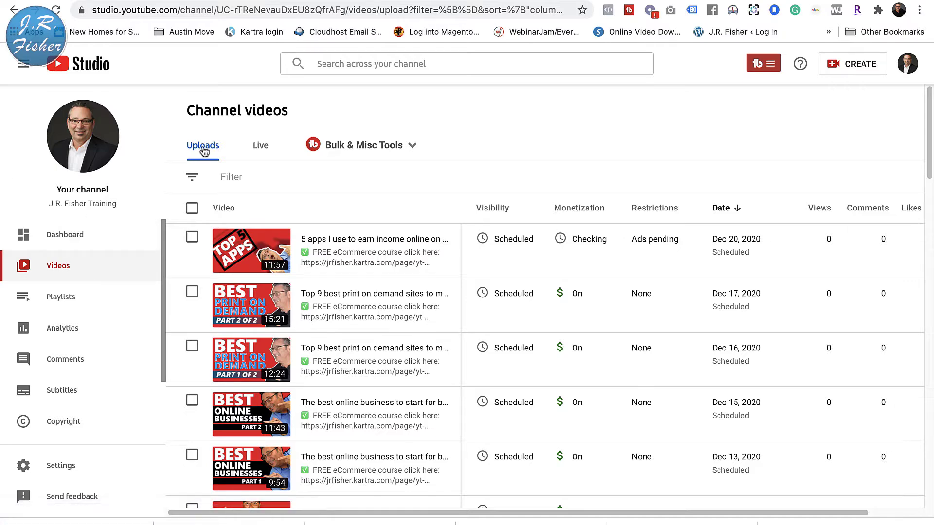
scroll(258, 389, "down", 5)
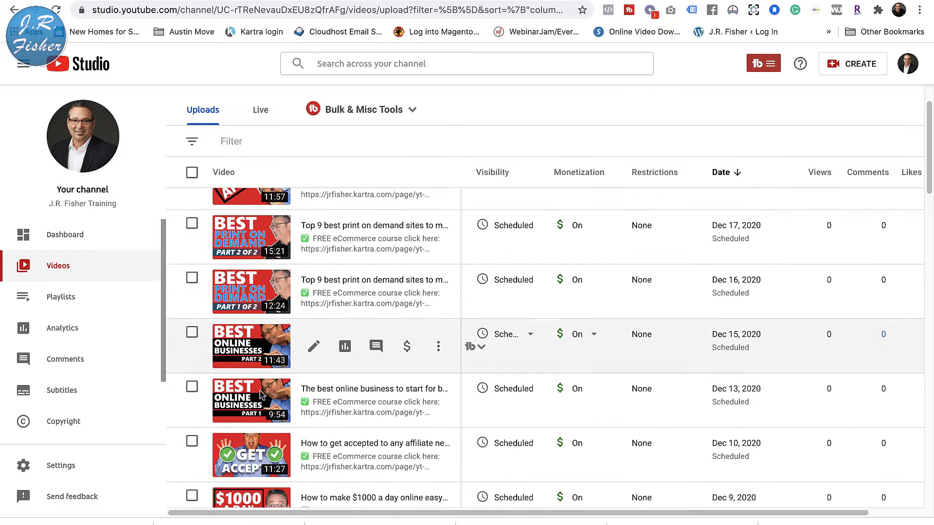
scroll(261, 396, "down", 4)
scroll(277, 311, "up", 10)
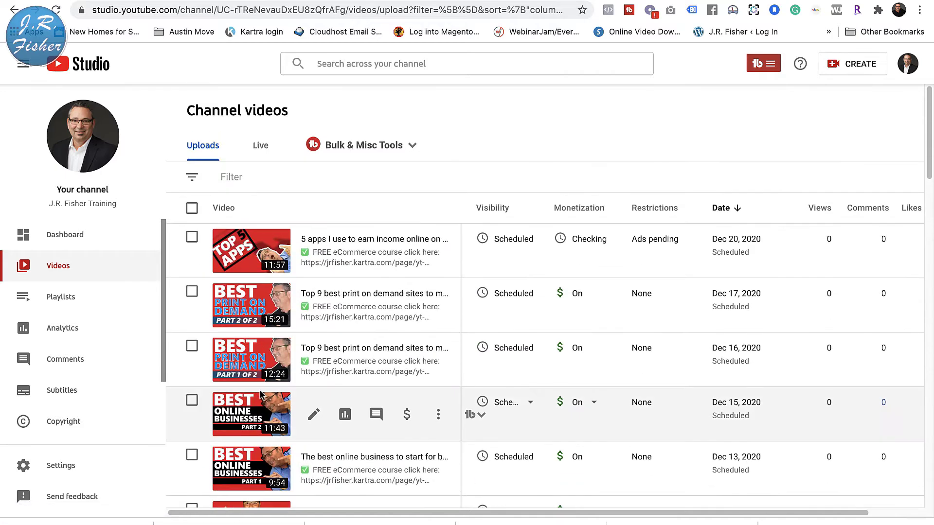
- Show the channel's live streams and look through the upcoming and replay entries
left_click(261, 146)
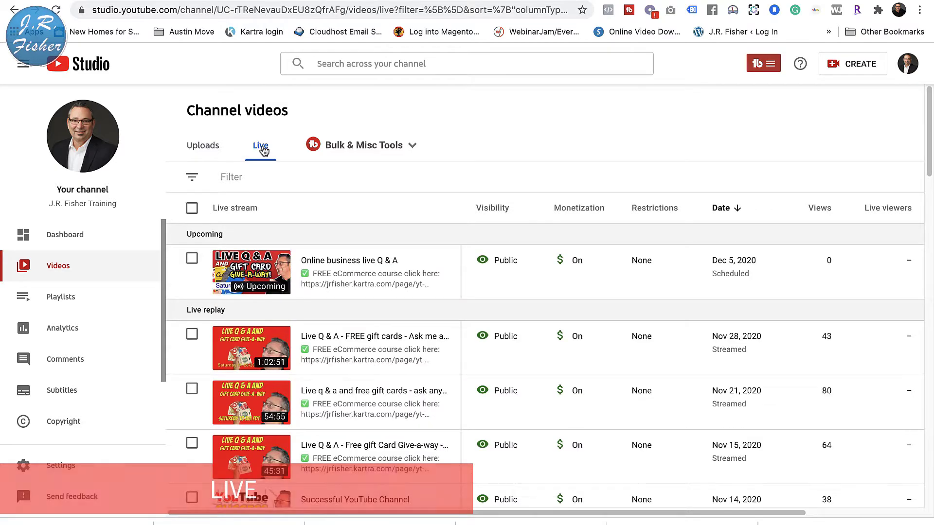
scroll(445, 341, "down", 5)
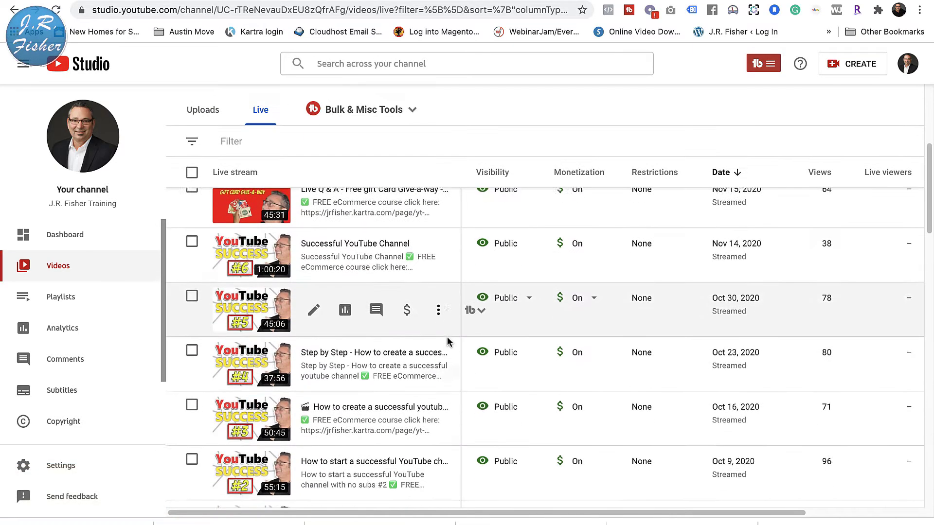
scroll(447, 341, "down", 10)
scroll(447, 341, "up", 20)
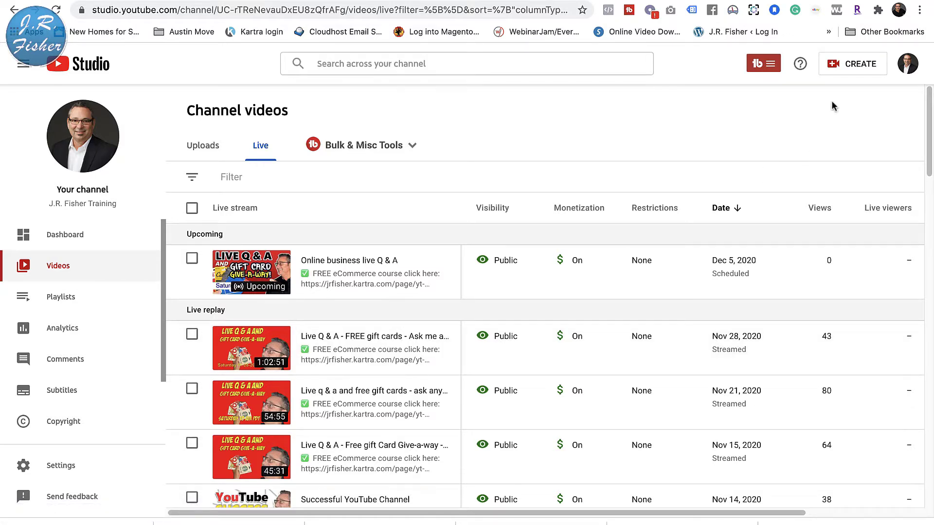
- Go to the live streaming area and start scheduling a stream with new settings instead of reusing previous ones
left_click(849, 70)
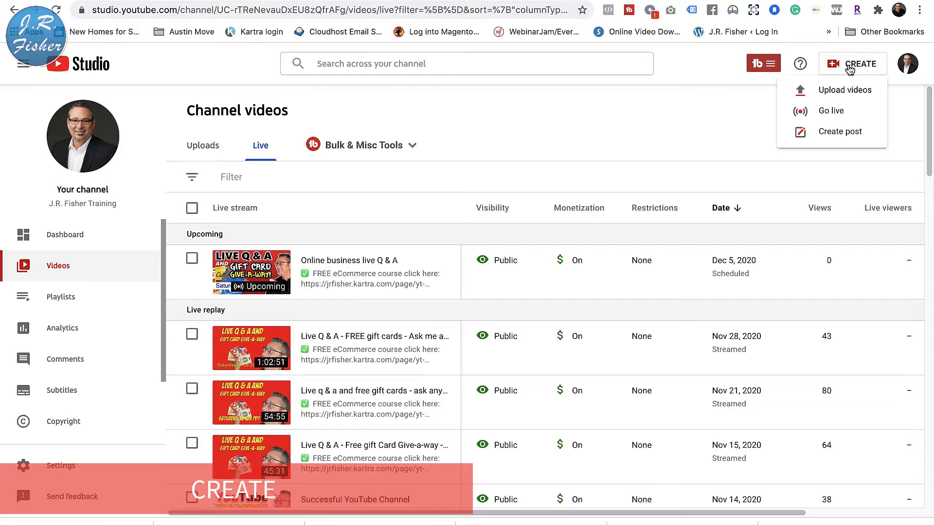
left_click(832, 110)
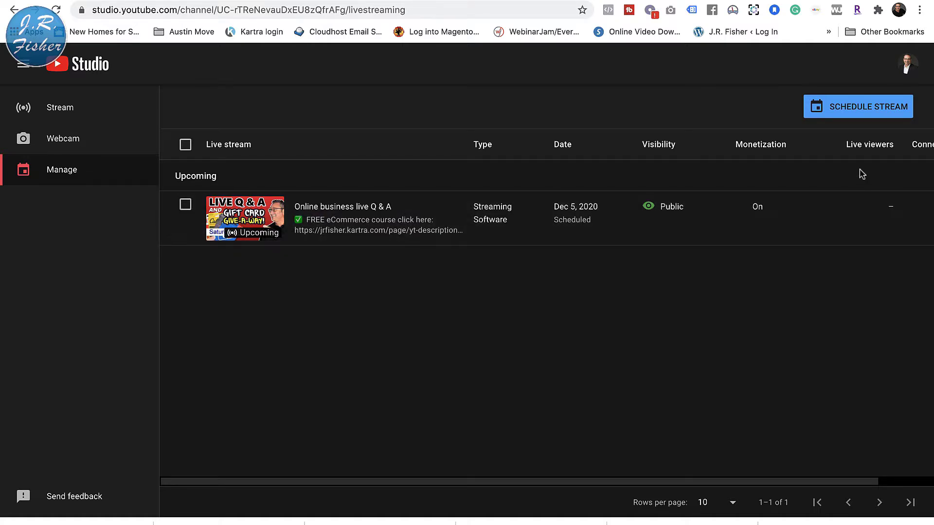
left_click(858, 108)
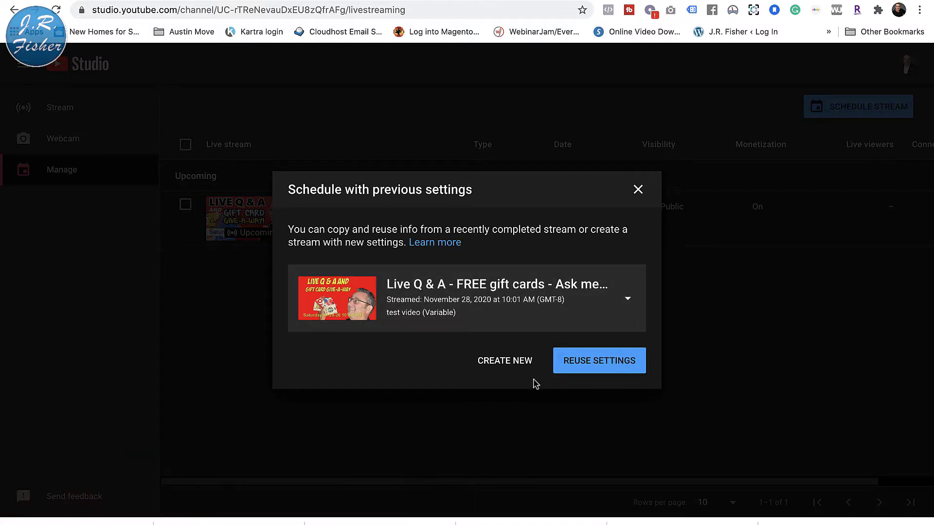
left_click(509, 360)
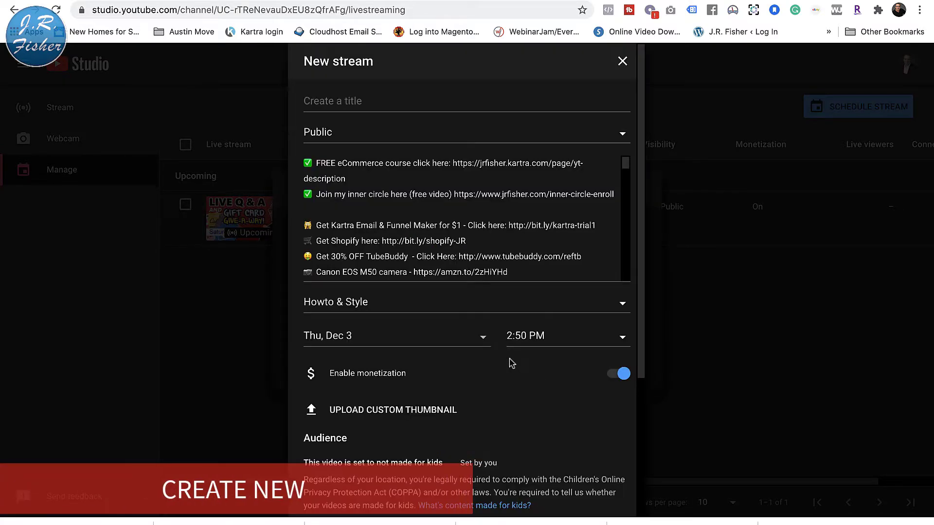
- Title the new stream "Live Q & A with gift card give-a-away" and look over its description
left_click(388, 101)
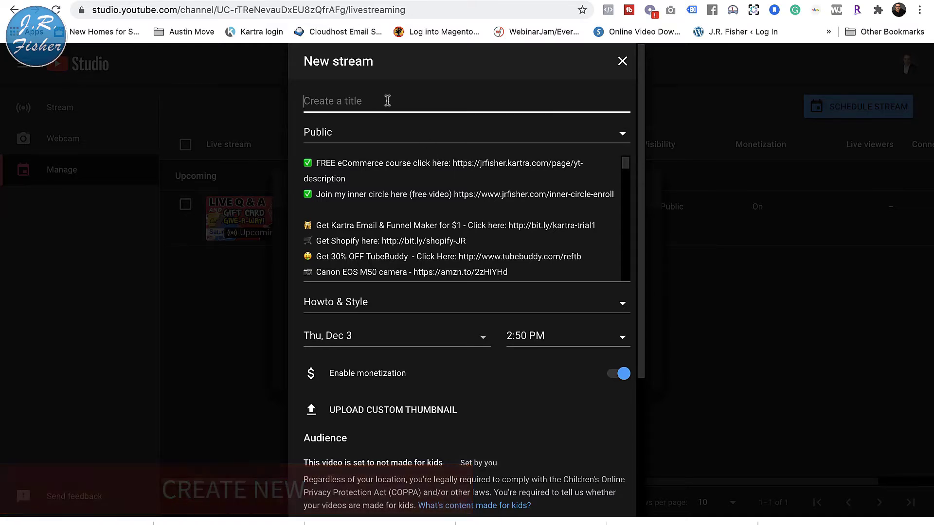
type("Li")
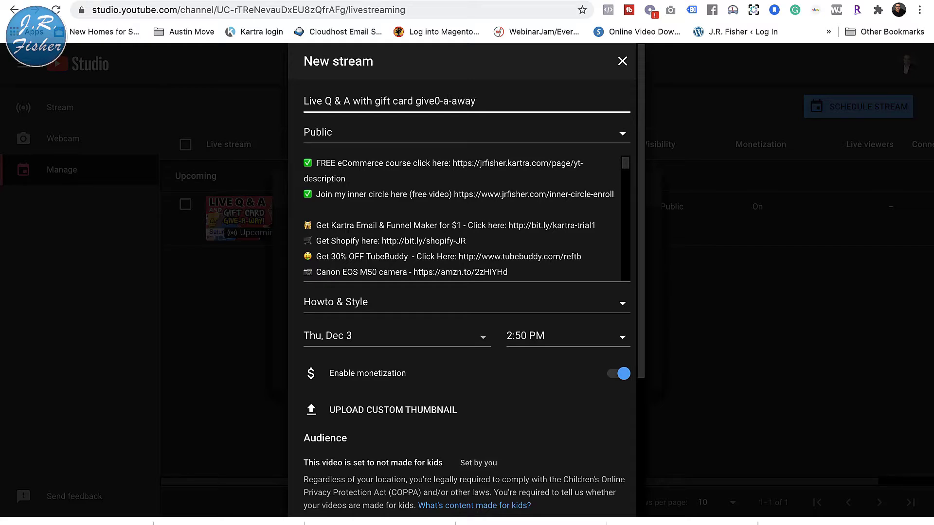
left_click(439, 98)
key("BackSpace")
scroll(428, 232, "down", 6)
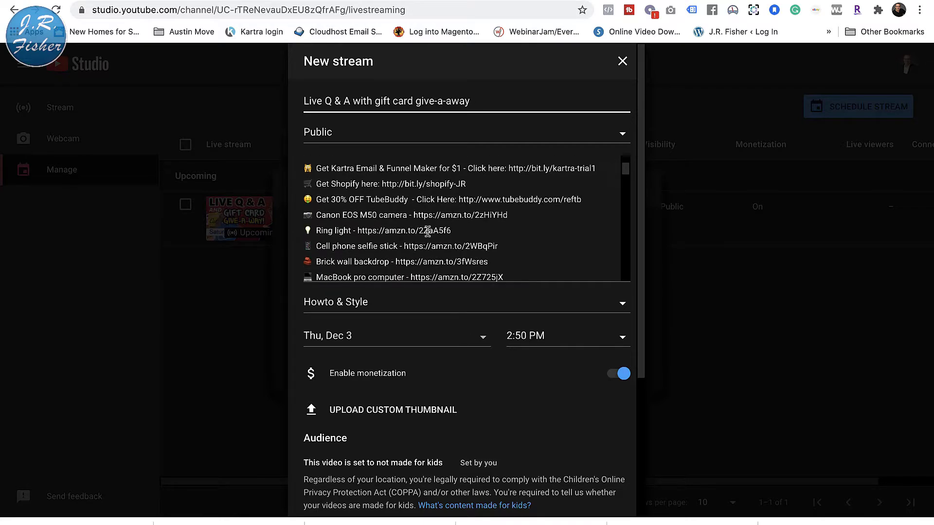
scroll(427, 232, "down", 8)
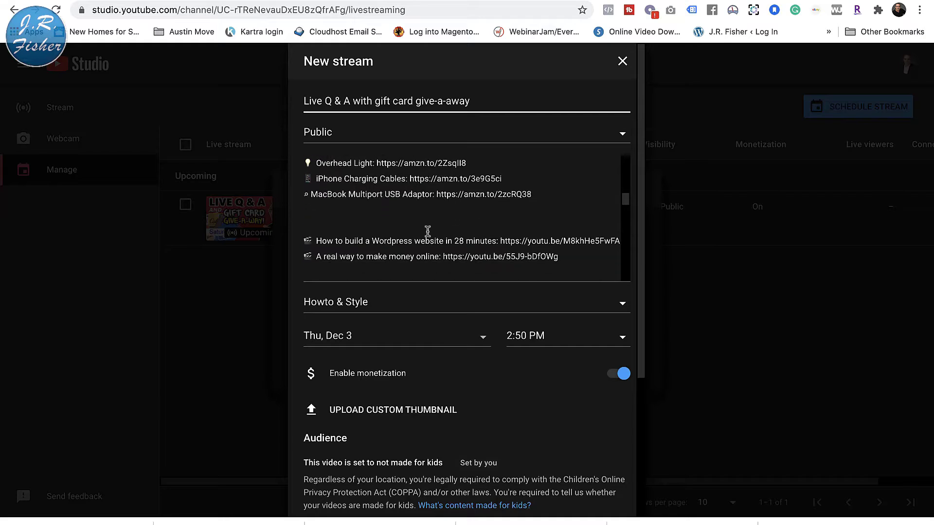
scroll(427, 231, "up", 5)
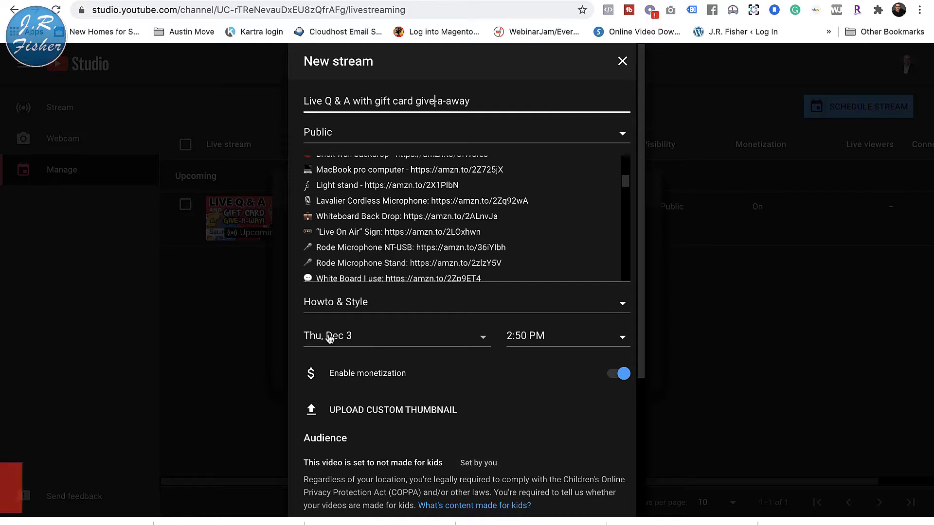
- Schedule the new stream for Sat, Dec 12 at 10:00 AM
left_click(390, 342)
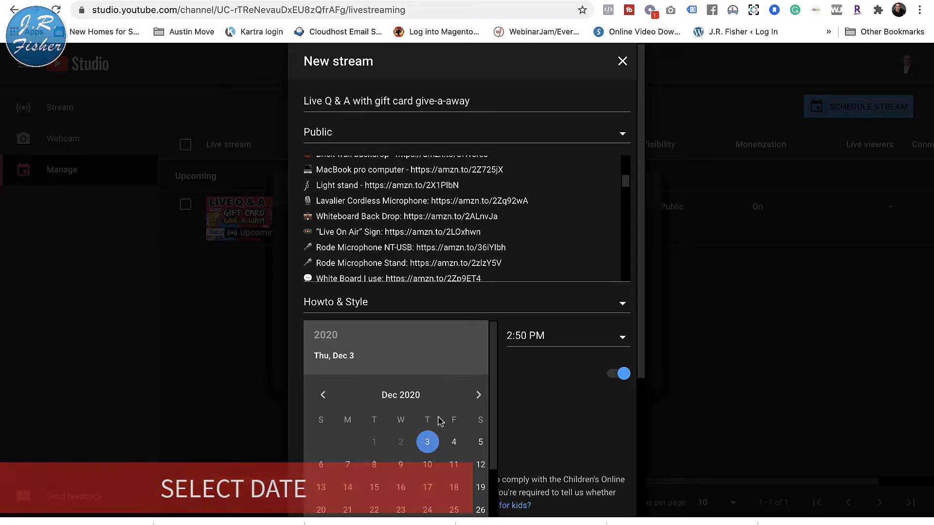
left_click(480, 465)
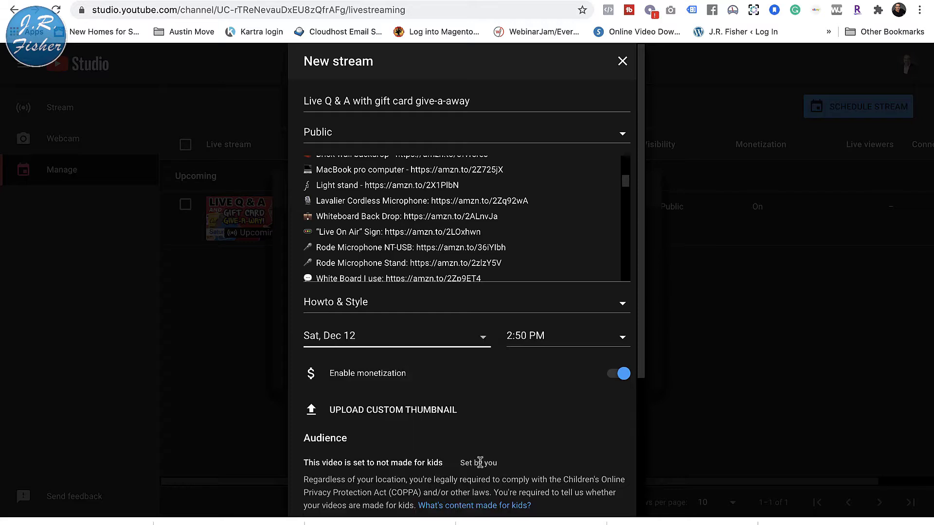
left_click(538, 336)
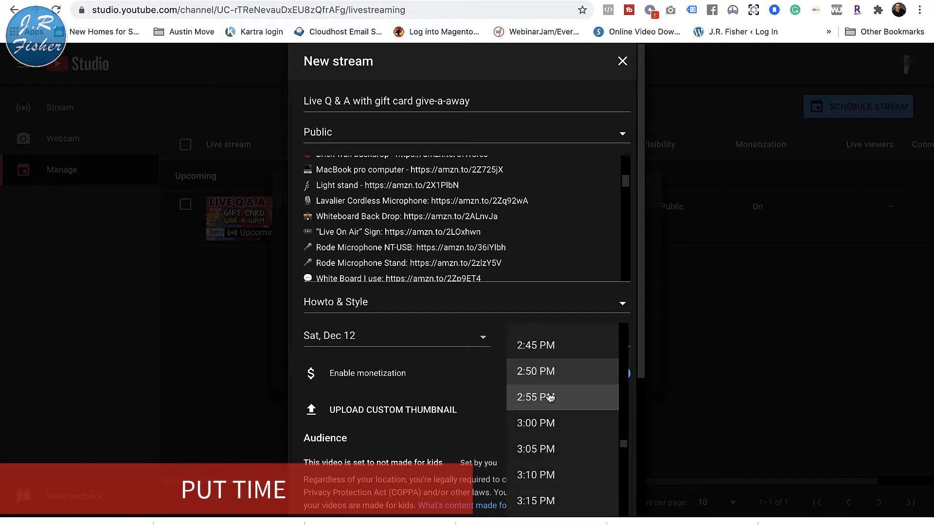
scroll(537, 396, "up", 3)
scroll(549, 396, "up", 8)
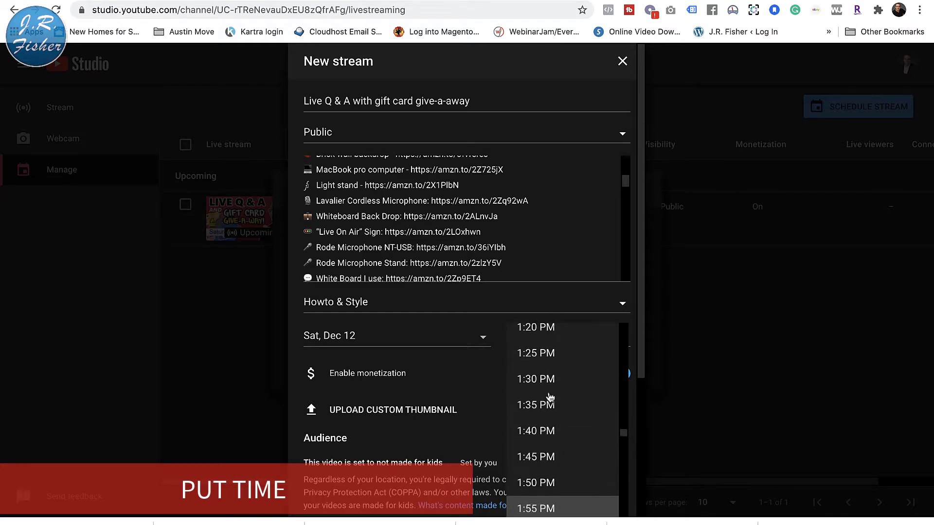
scroll(549, 397, "up", 8)
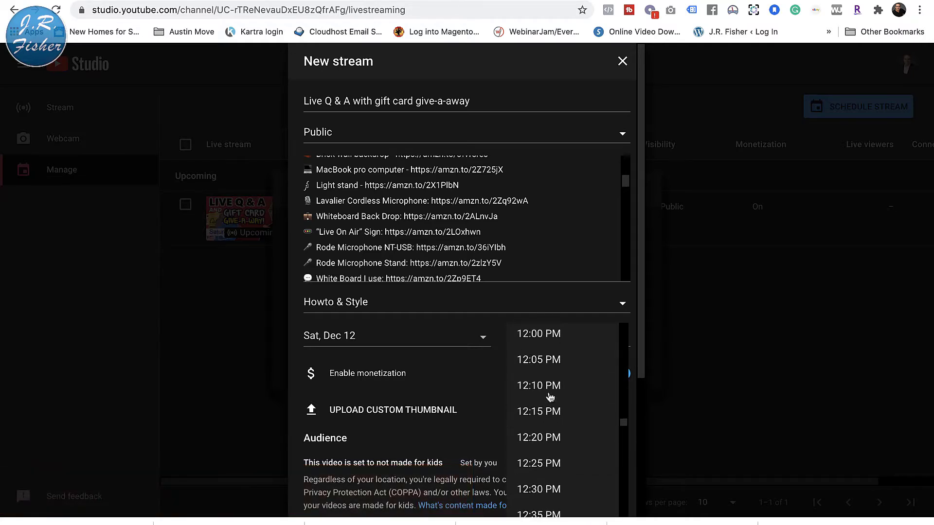
scroll(549, 397, "up", 7)
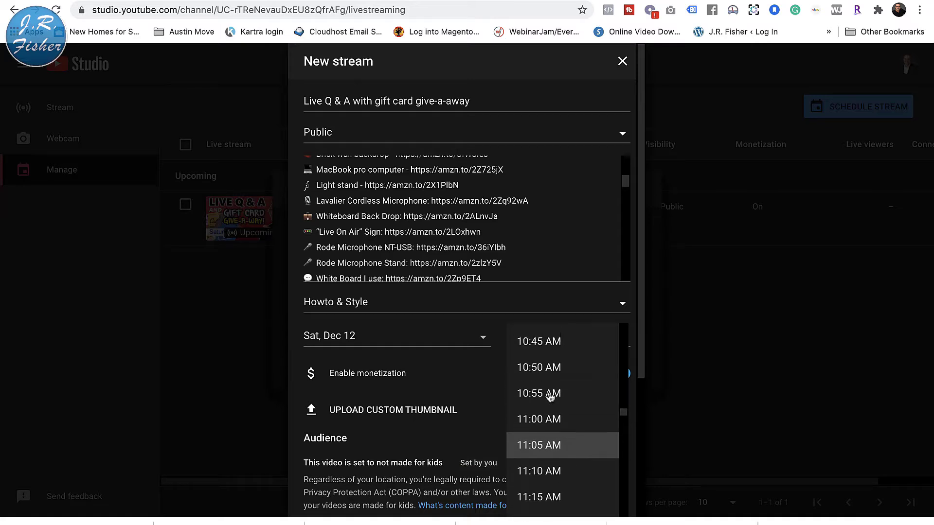
scroll(549, 397, "up", 3)
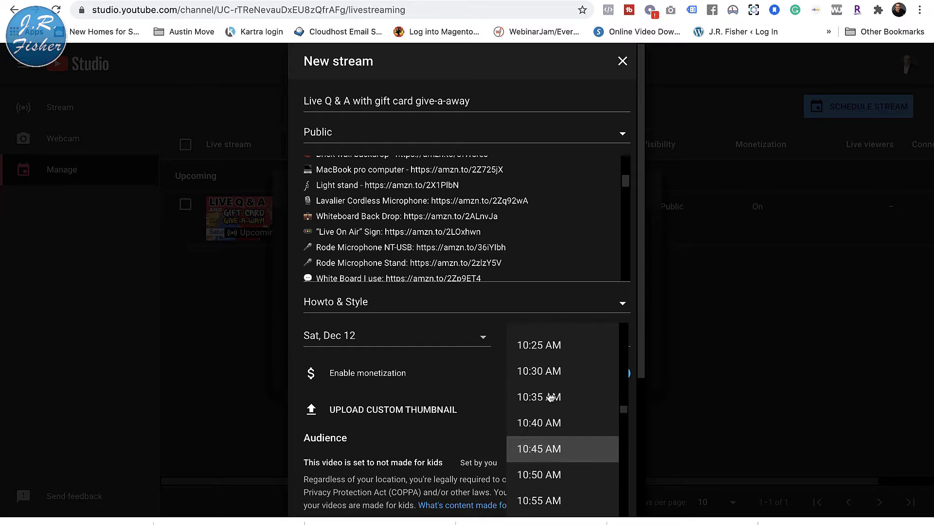
scroll(549, 396, "up", 2)
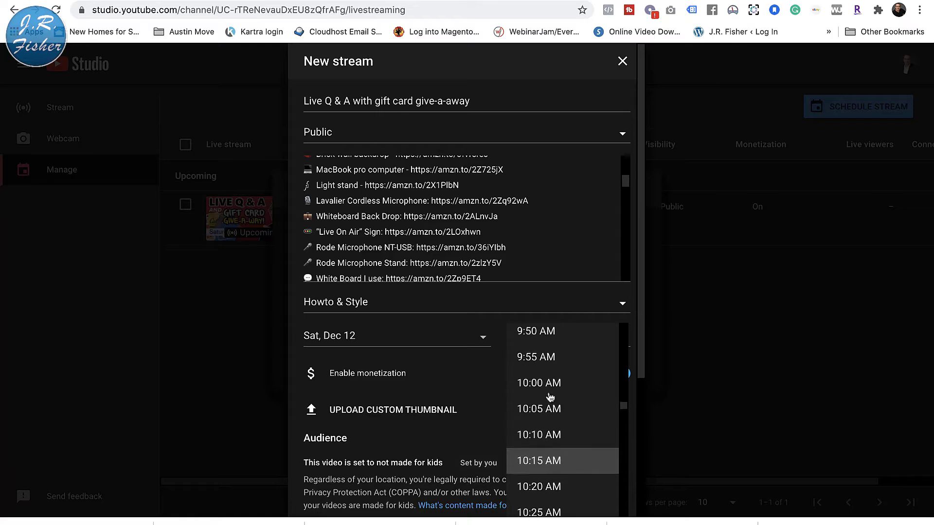
left_click(549, 384)
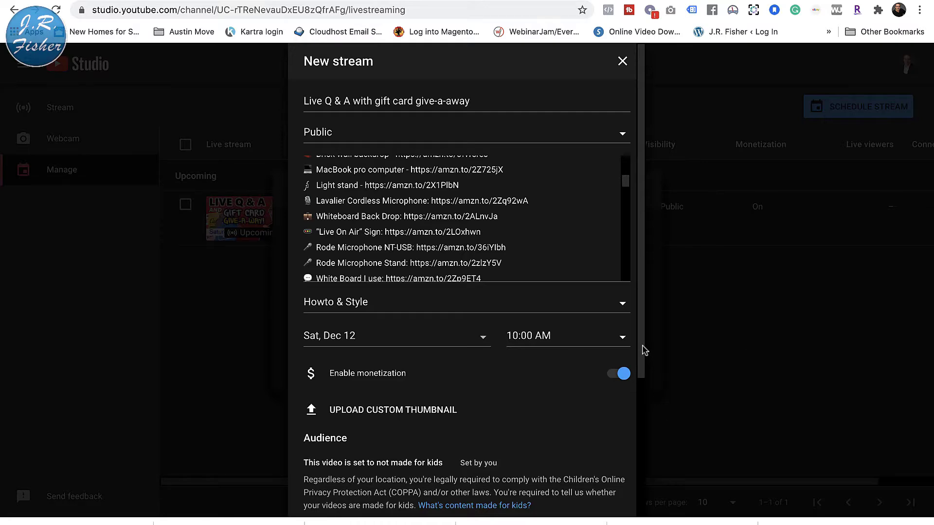
- Review the audience settings and create the scheduled stream as not made for kids
left_click_drag(643, 346, 642, 476)
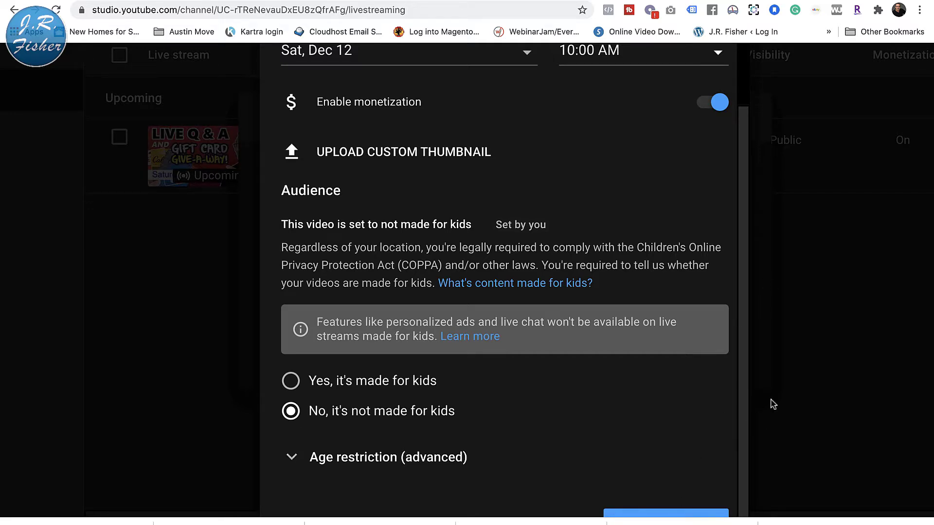
left_click_drag(739, 416, 738, 425)
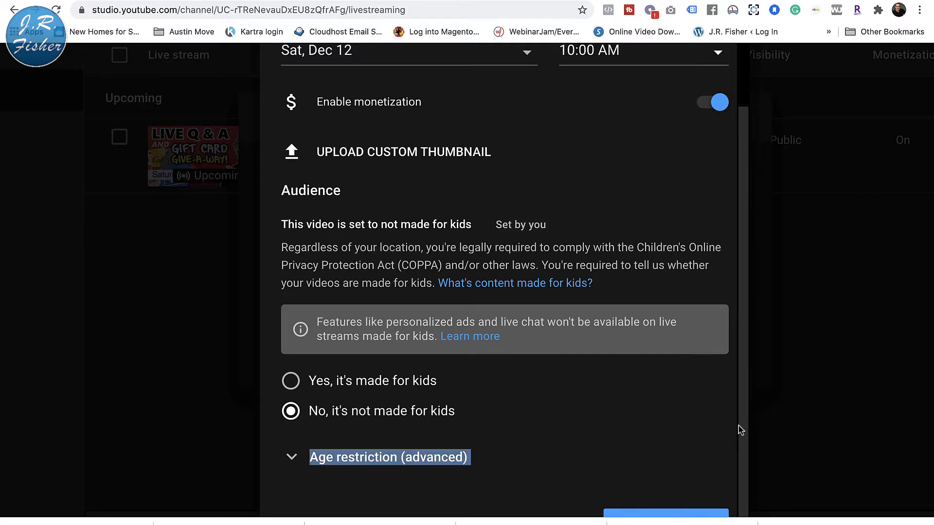
left_click(887, 339)
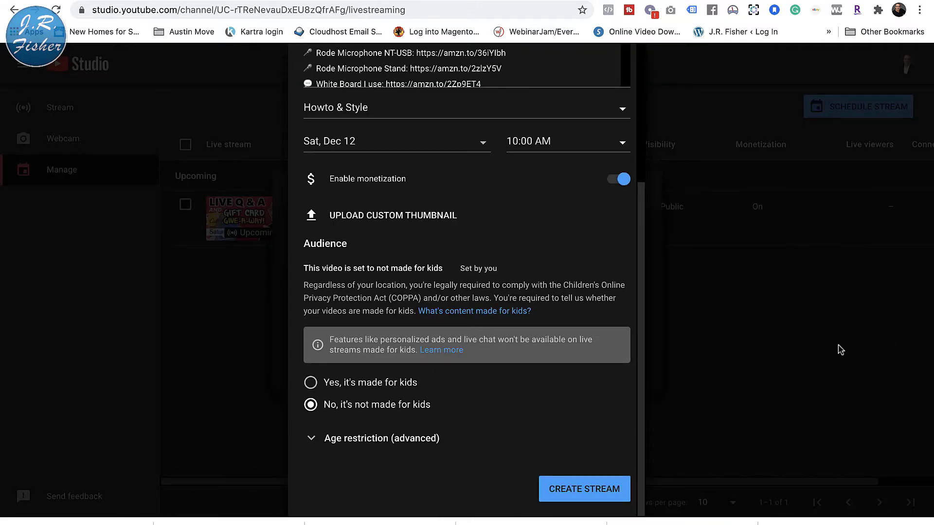
left_click(584, 489)
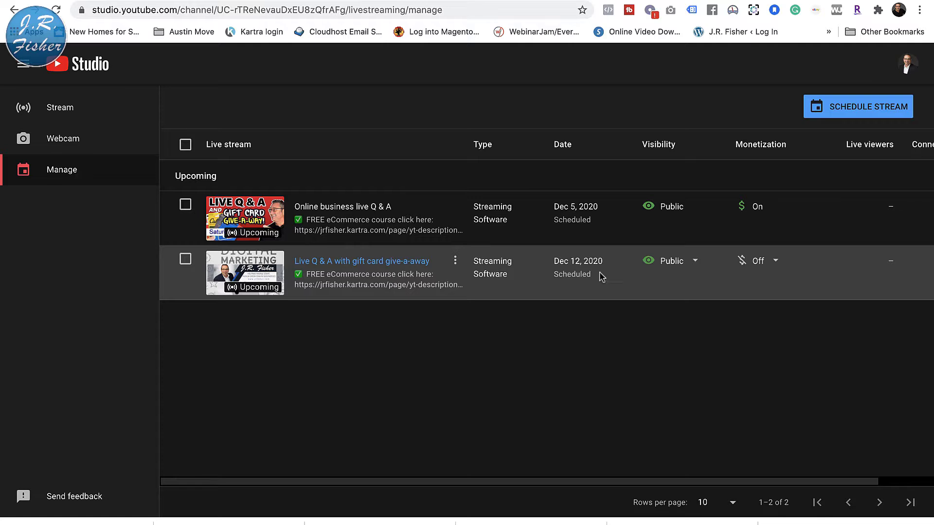
- Switch to OBS and remove the bit.ly/giftcardjr text source from the Webcam Picture in Picture scene
mouse_move(588, 520)
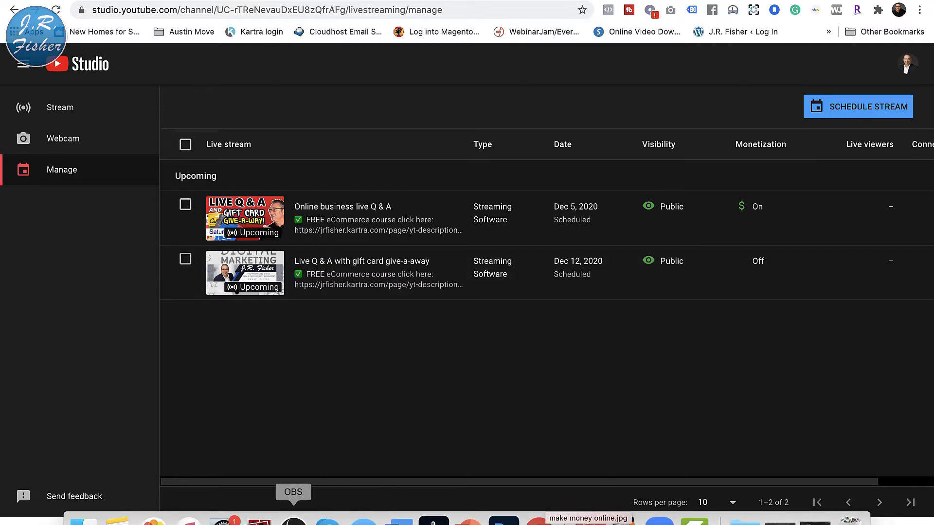
left_click(293, 519)
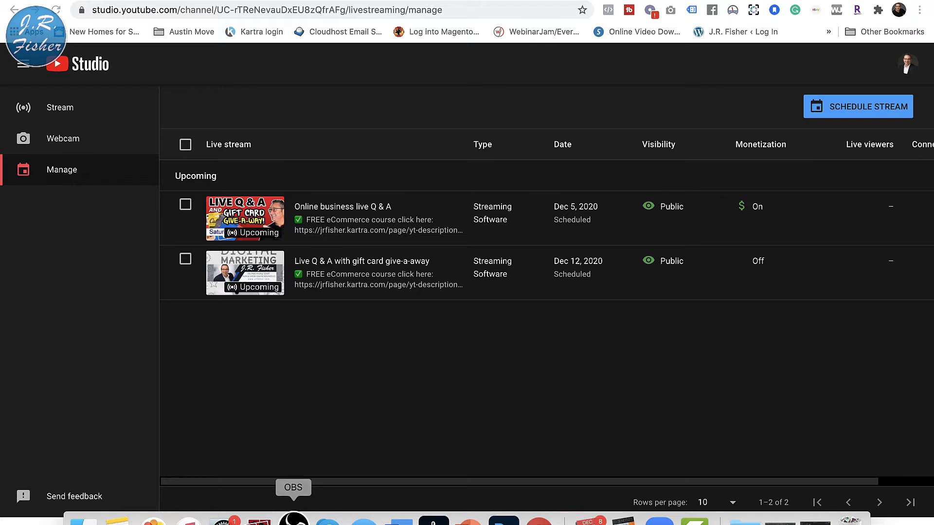
left_click(293, 519)
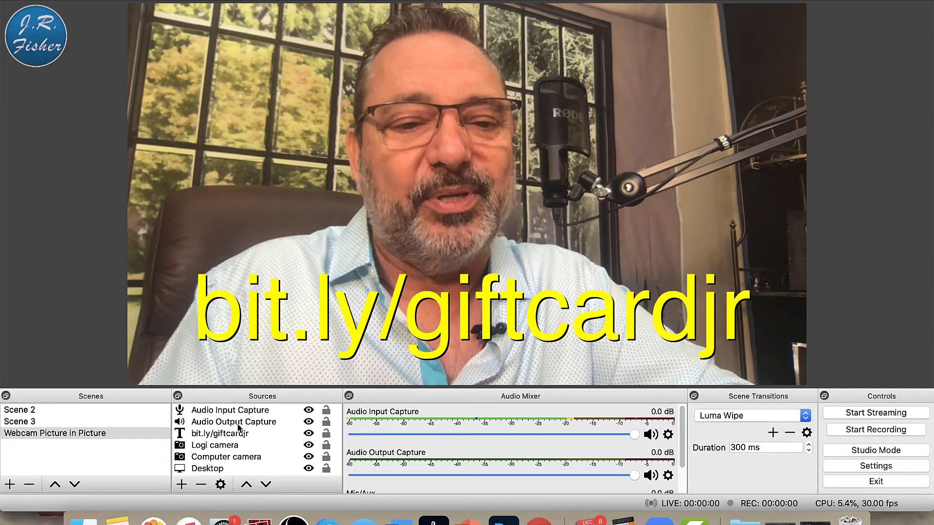
left_click(230, 436)
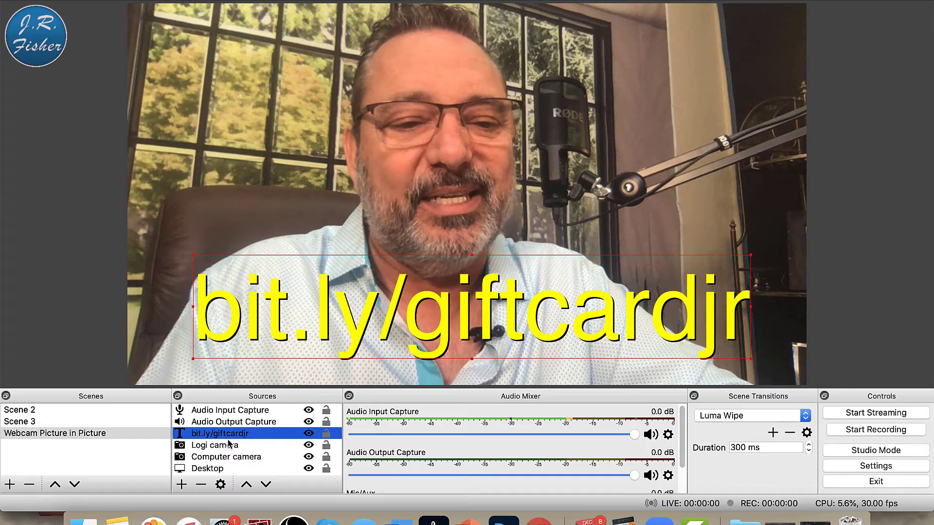
left_click(201, 485)
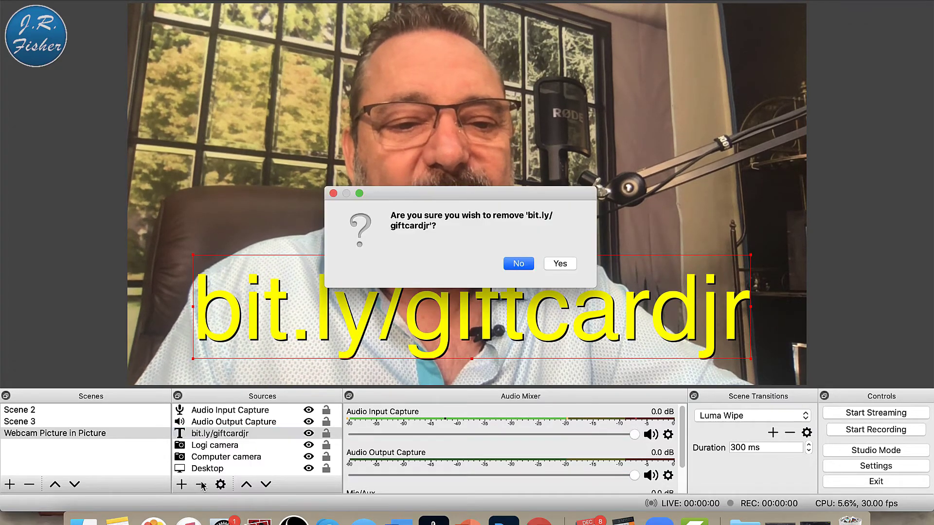
left_click(558, 264)
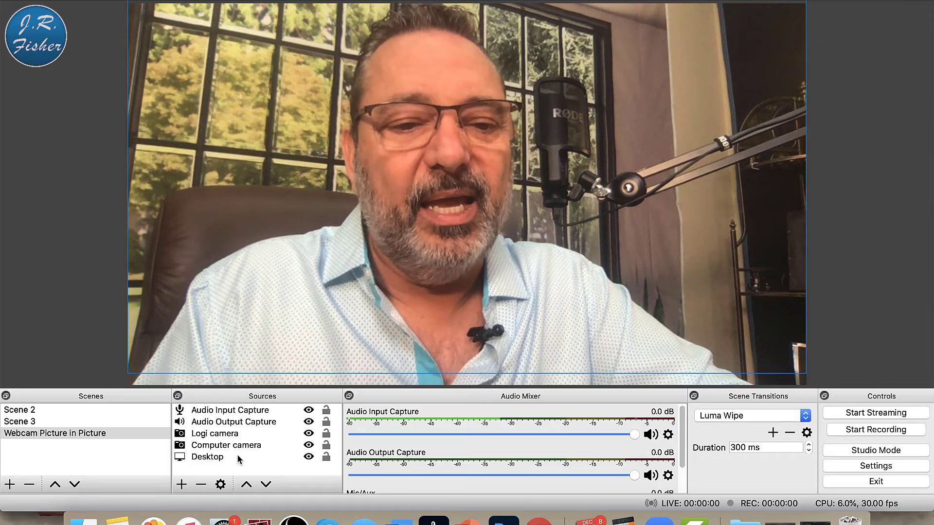
- Remove the Logi camera source from the Webcam Picture in Picture scene
left_click(218, 433)
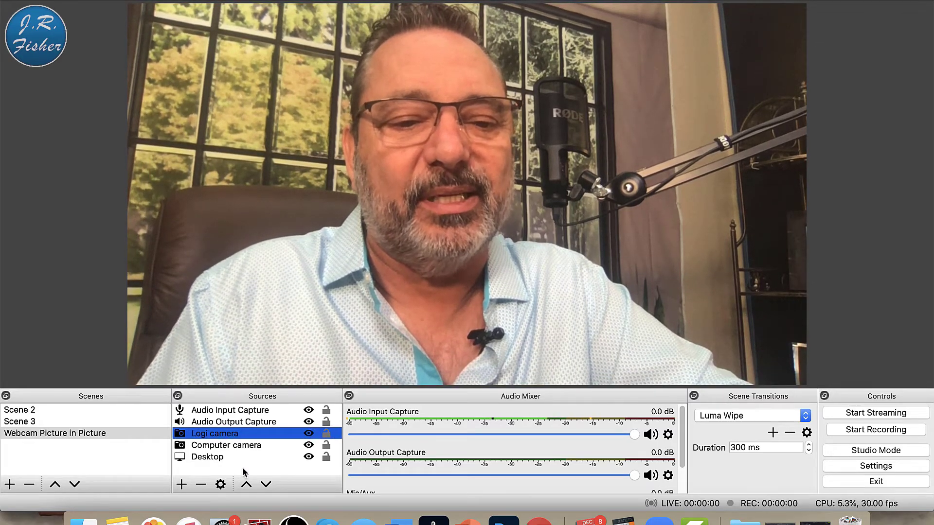
left_click(201, 485)
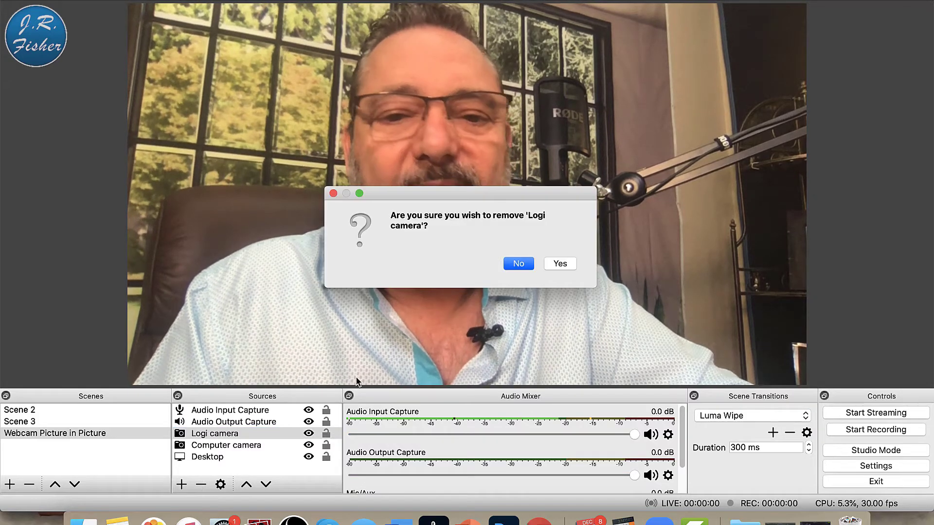
left_click(557, 264)
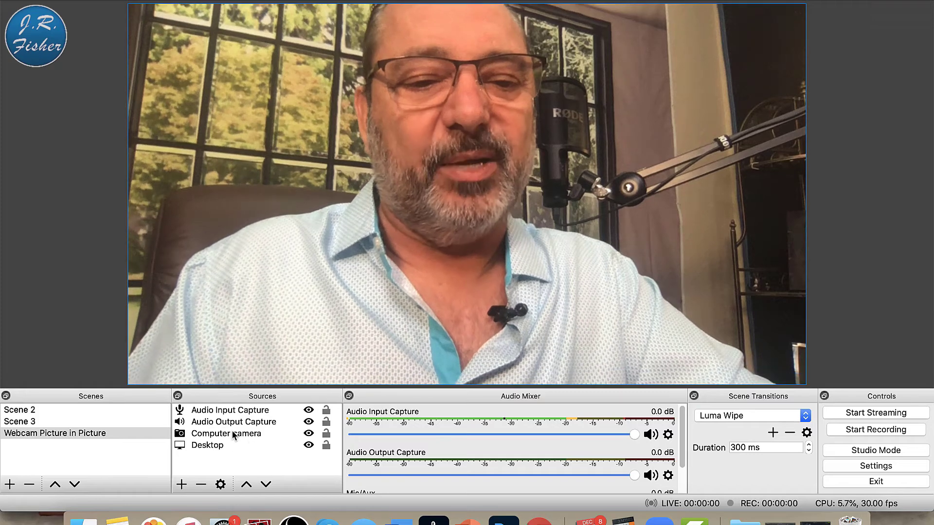
- Reorder the sources so Computer camera sits directly above Desktop, with both above Audio Output Capture
left_click(212, 446)
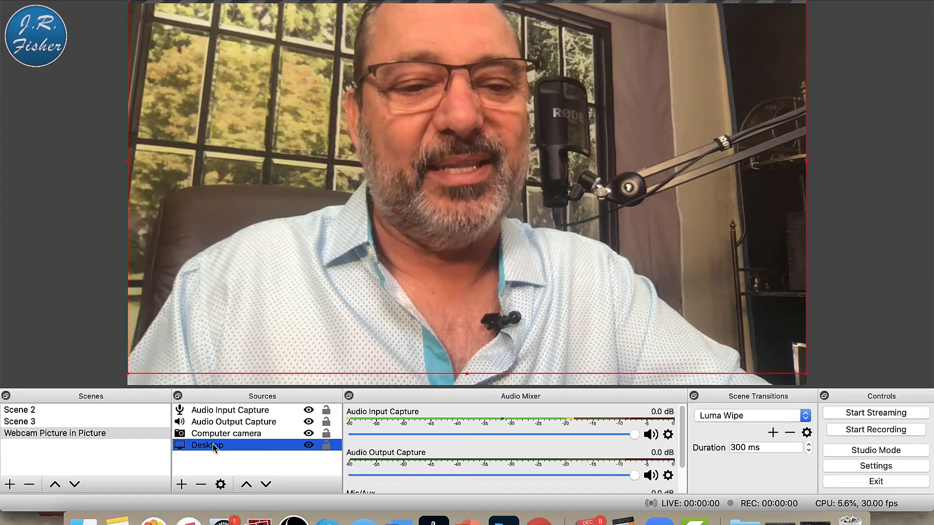
left_click_drag(212, 446, 214, 413)
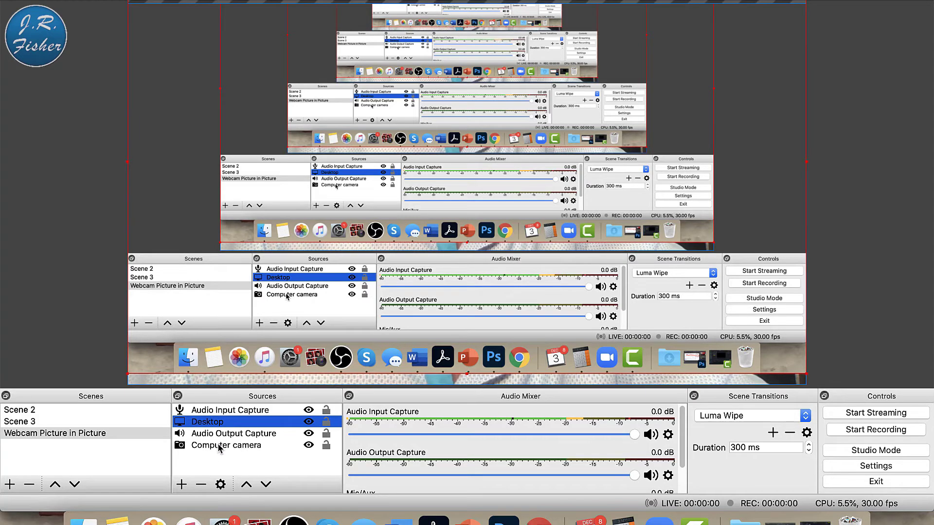
left_click_drag(216, 445, 219, 421)
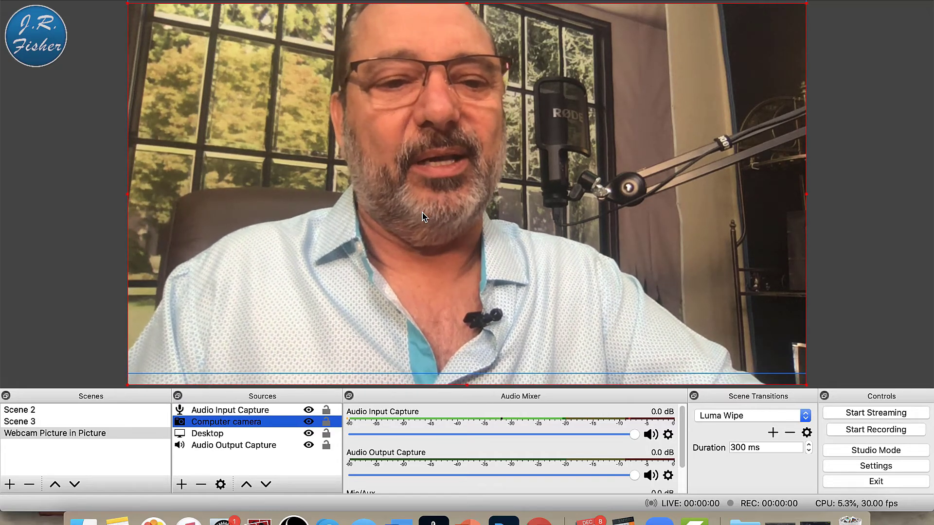
- Shrink the Computer camera source to about a third of the canvas width in the lower-right corner, over the Desktop capture
left_click(317, 139)
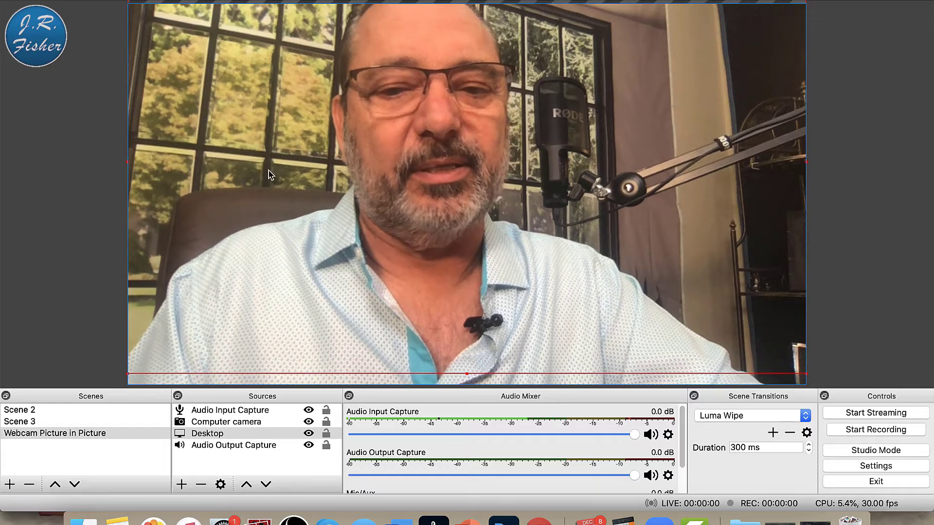
left_click(302, 214)
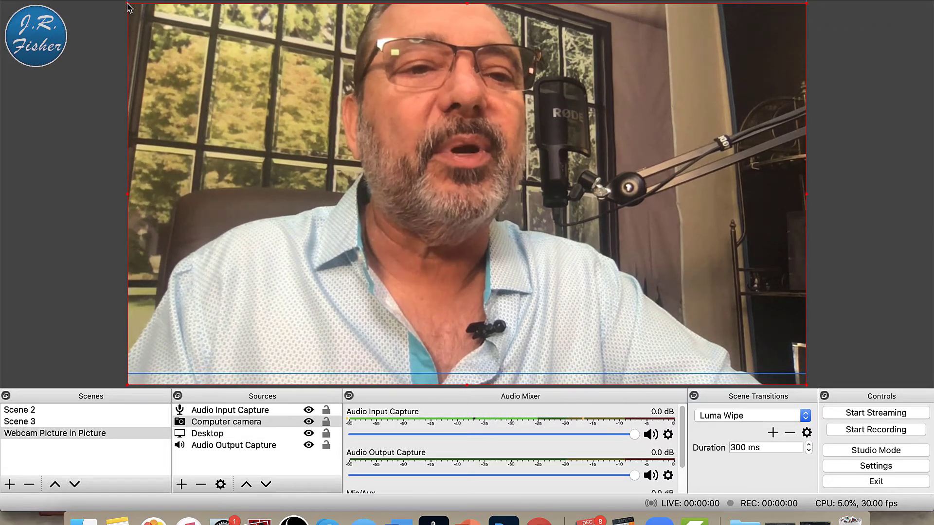
left_click_drag(130, 8, 588, 349)
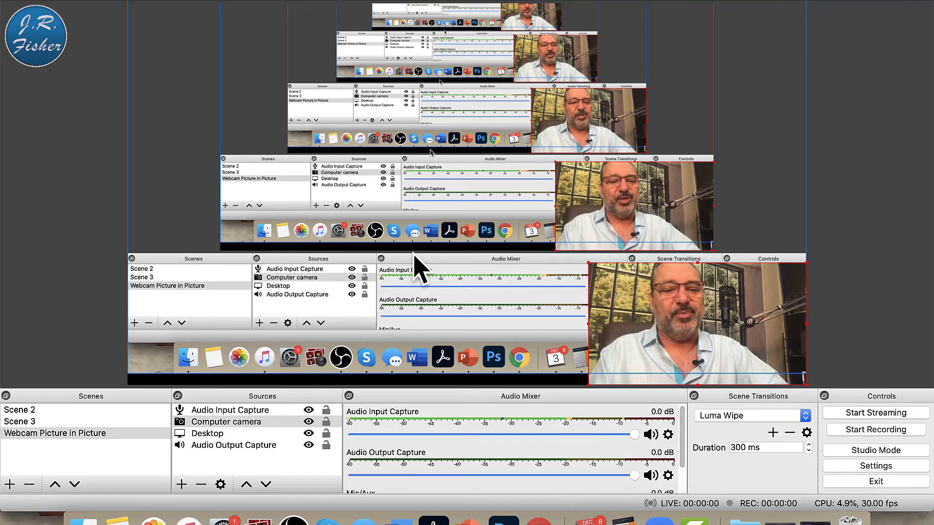
left_click(212, 434)
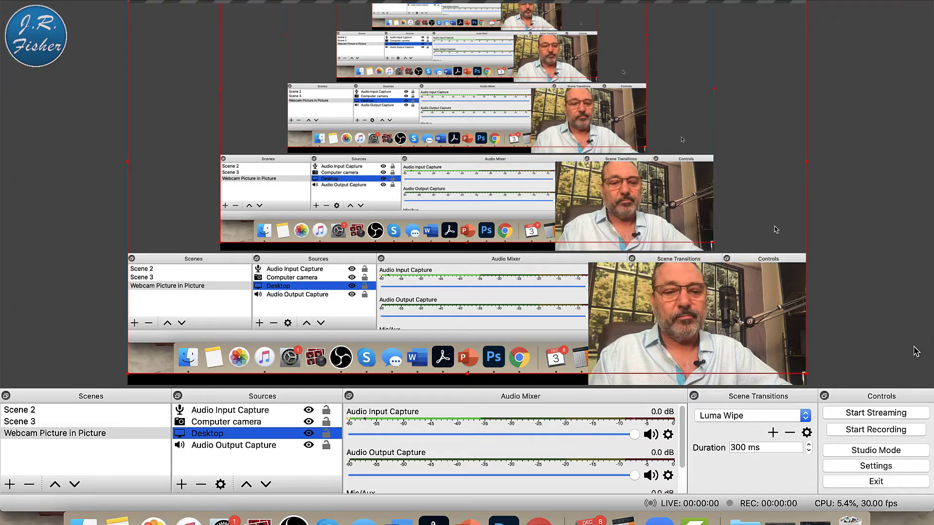
- Open the stream settings for YouTube / YouTube Gaming, reveal the stream key and clear the old key
left_click(865, 466)
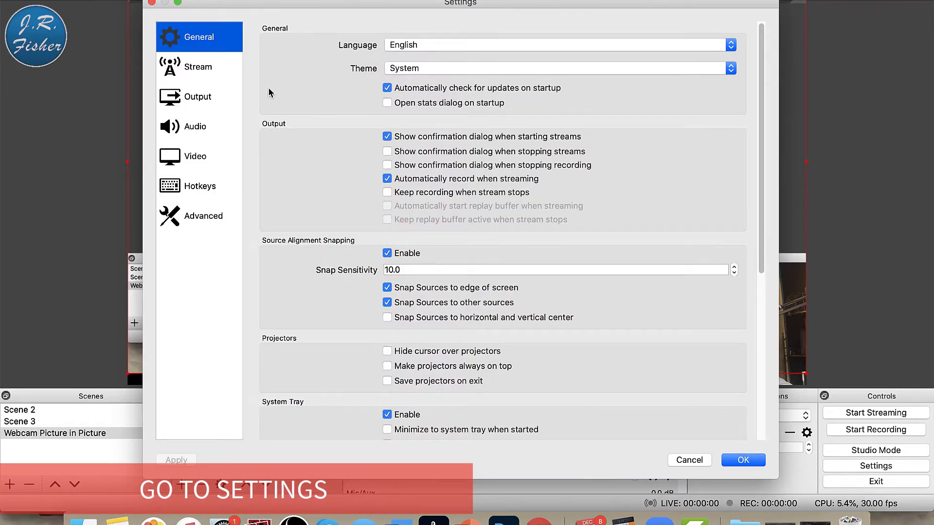
left_click(198, 68)
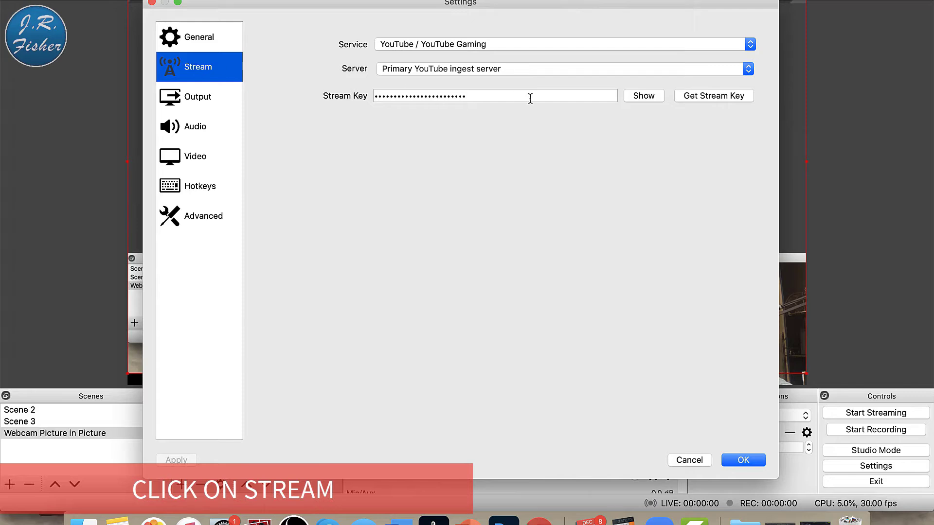
left_click(635, 96)
left_click(508, 95)
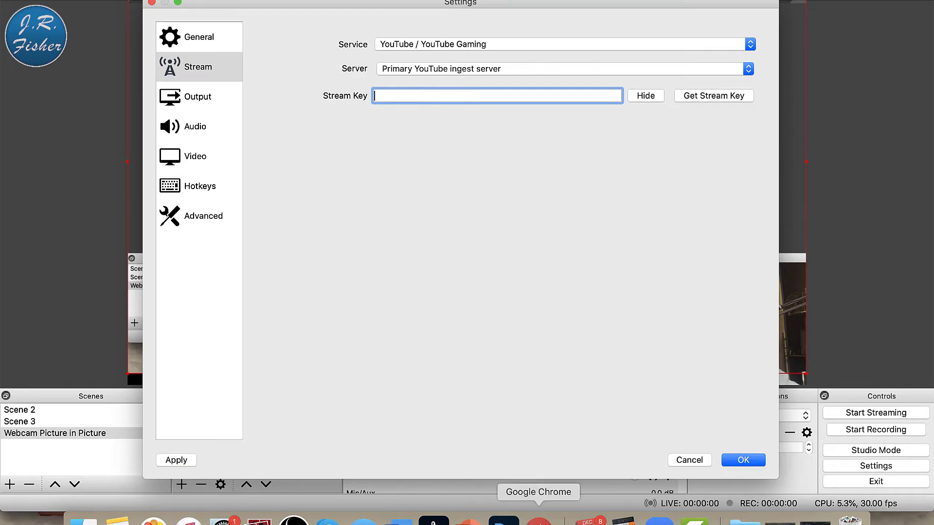
- Switch to YouTube Studio in Chrome, open the "Live Q & A with gift card give-a-away" stream and copy its stream key
left_click(539, 517)
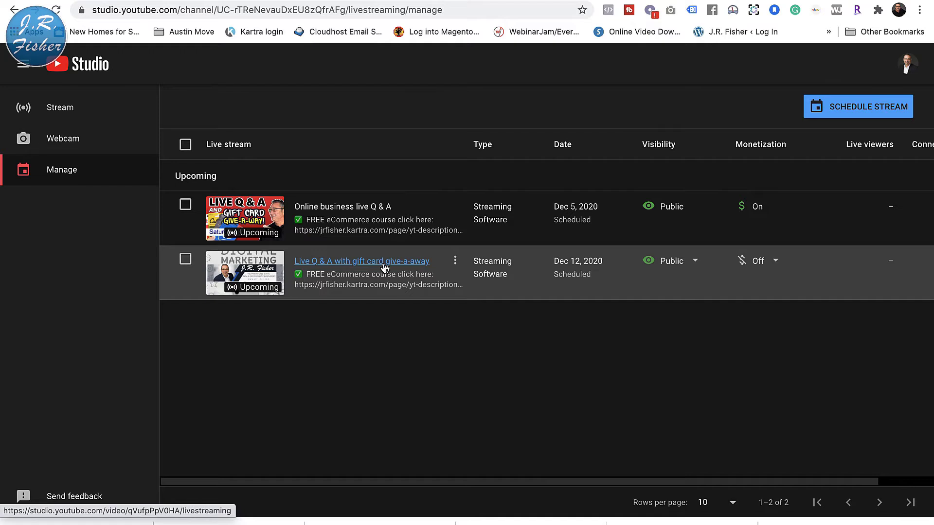
left_click(384, 268)
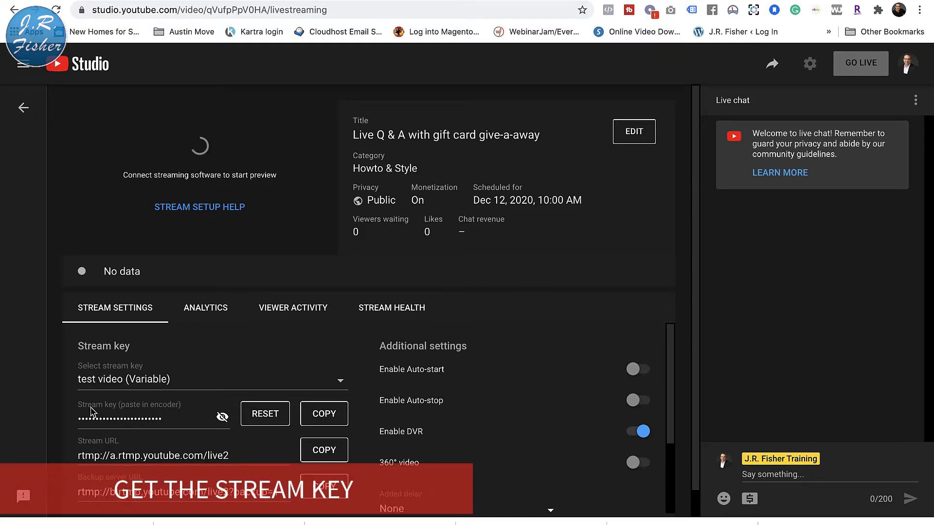
left_click(322, 416)
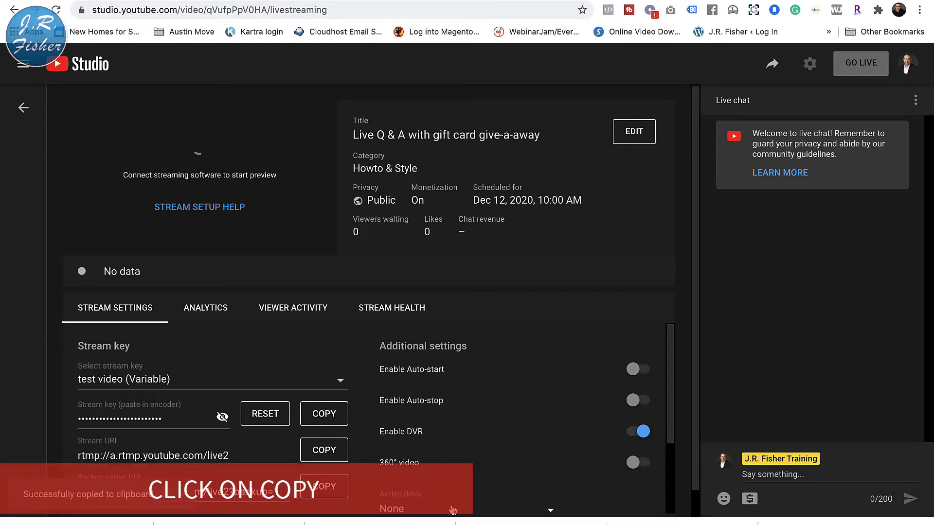
- Return to OBS, paste the copied key into the Stream Key field, hide it and save the settings
mouse_move(399, 520)
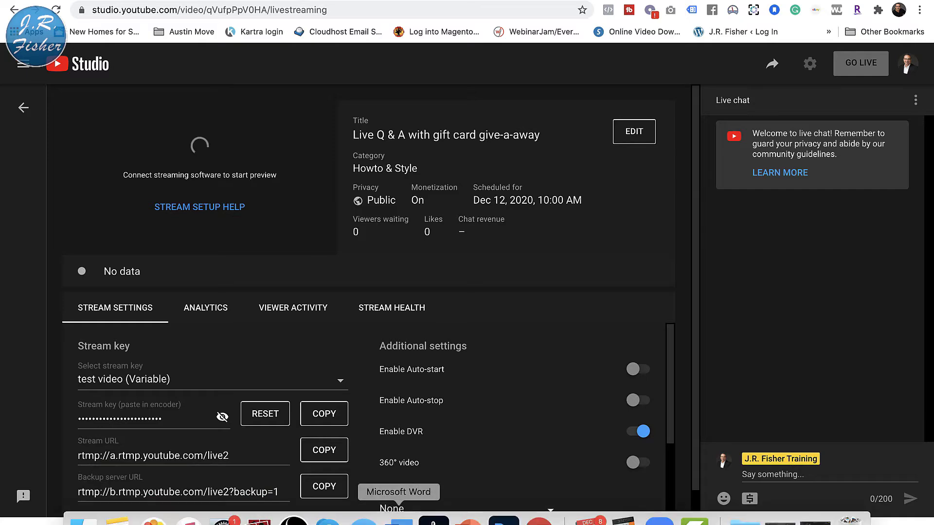
left_click(294, 519)
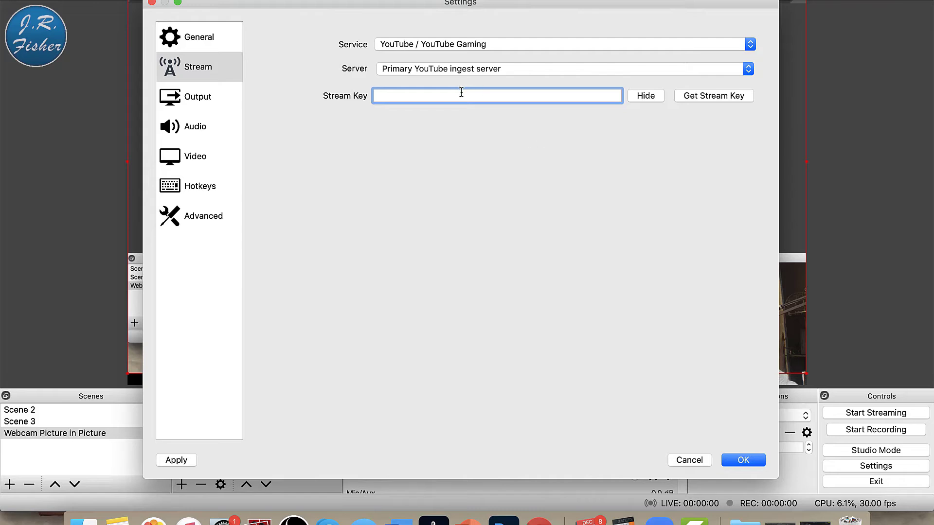
key("super+v")
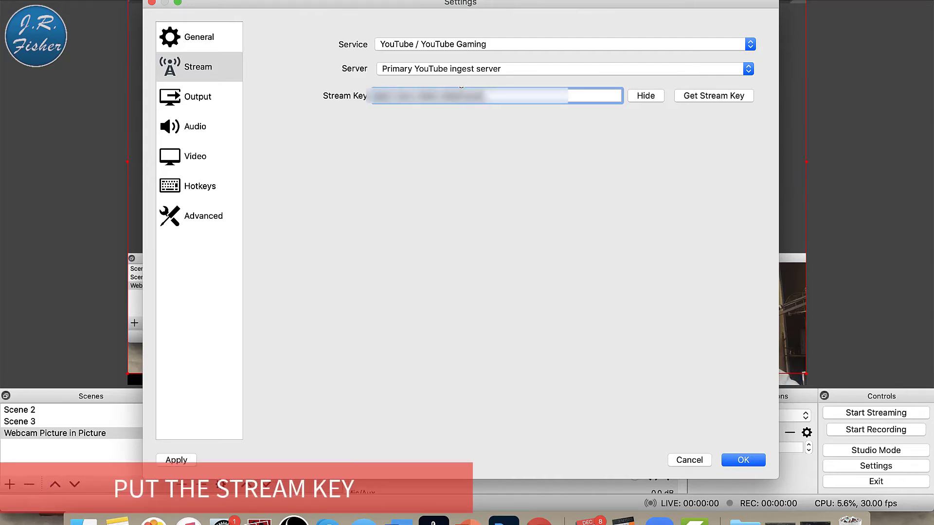
left_click(646, 96)
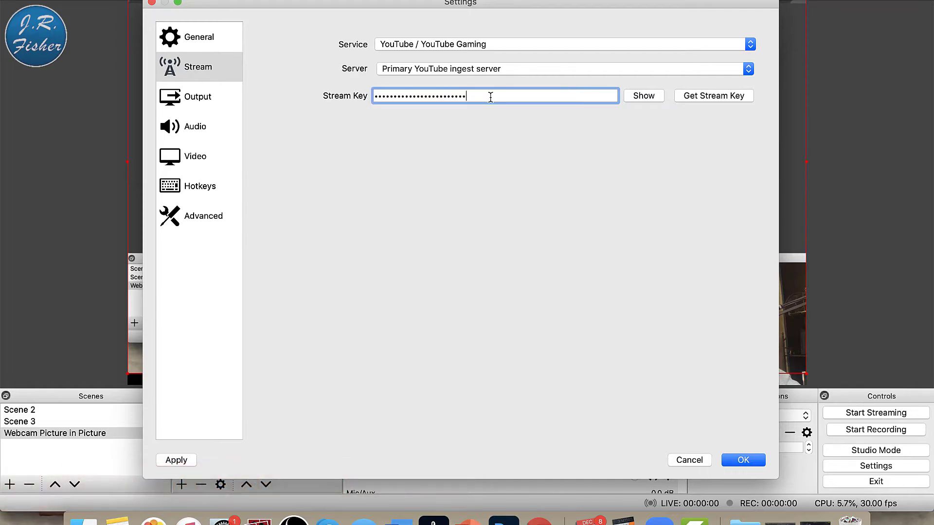
left_click(742, 460)
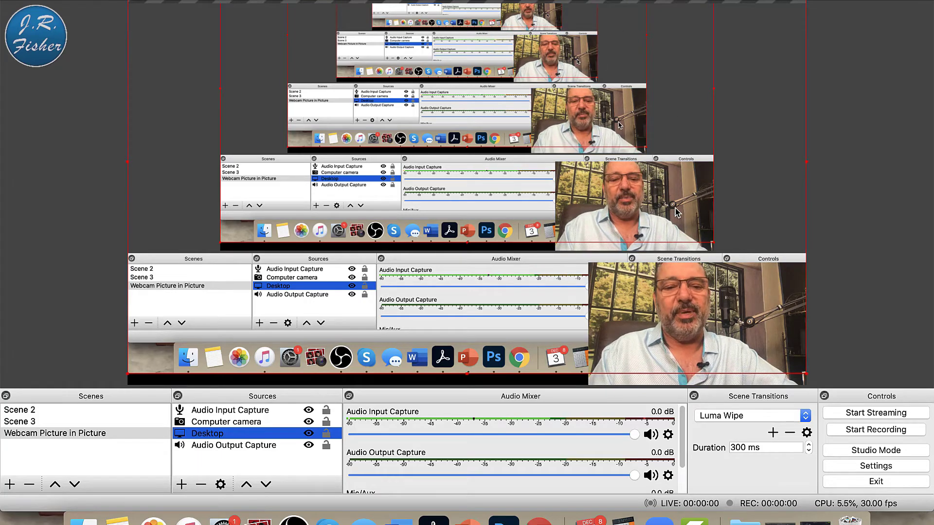
- Start streaming from OBS, confirming the start, and switch back to the stream's YouTube Studio page, closing the go-live hint
left_click(864, 413)
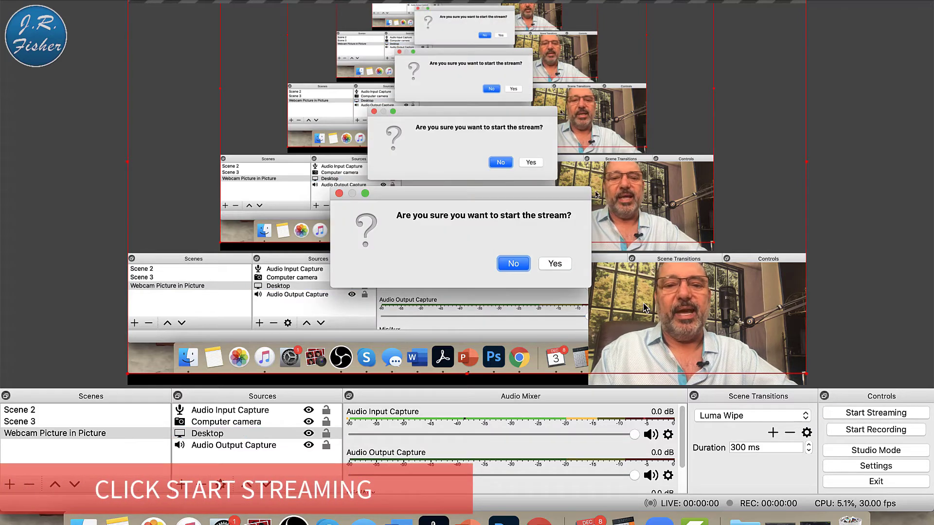
left_click(556, 264)
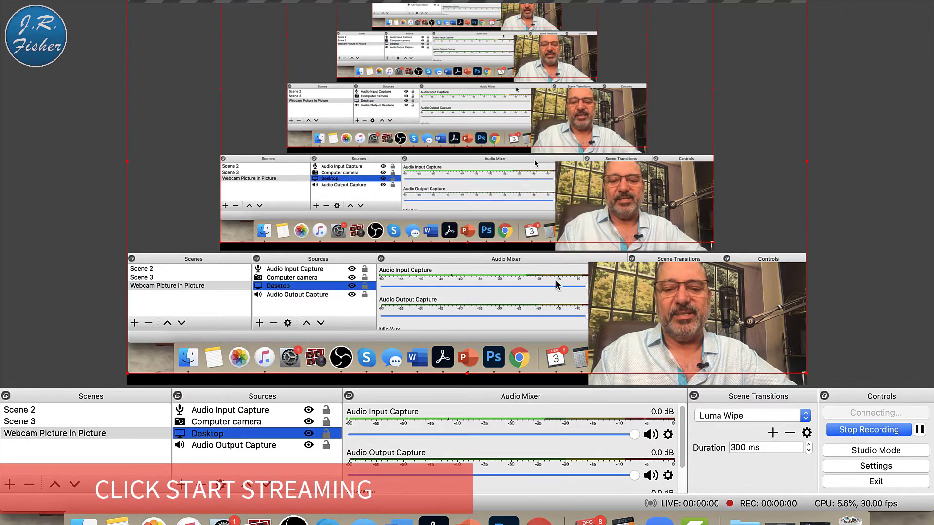
left_click(530, 518)
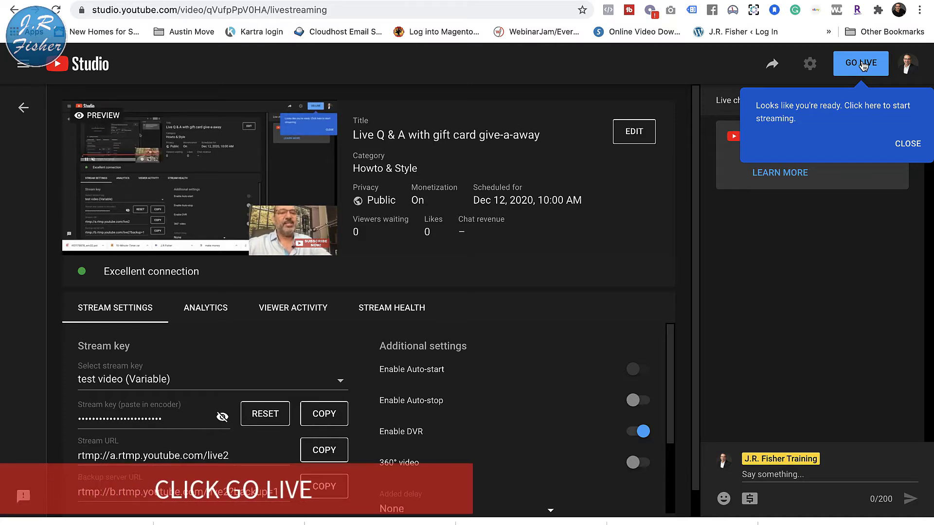
left_click(908, 144)
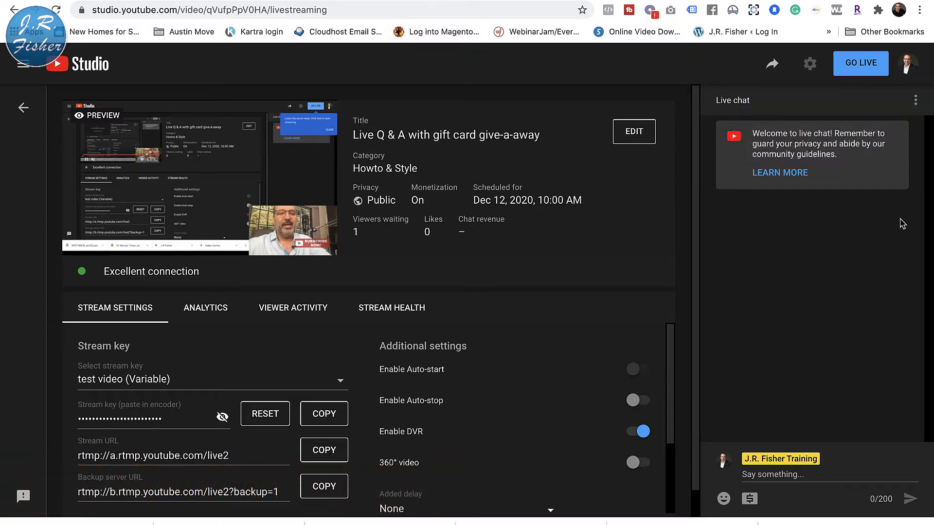
- Send the message "Hello!" in the stream's live chat
left_click(772, 475)
type("H")
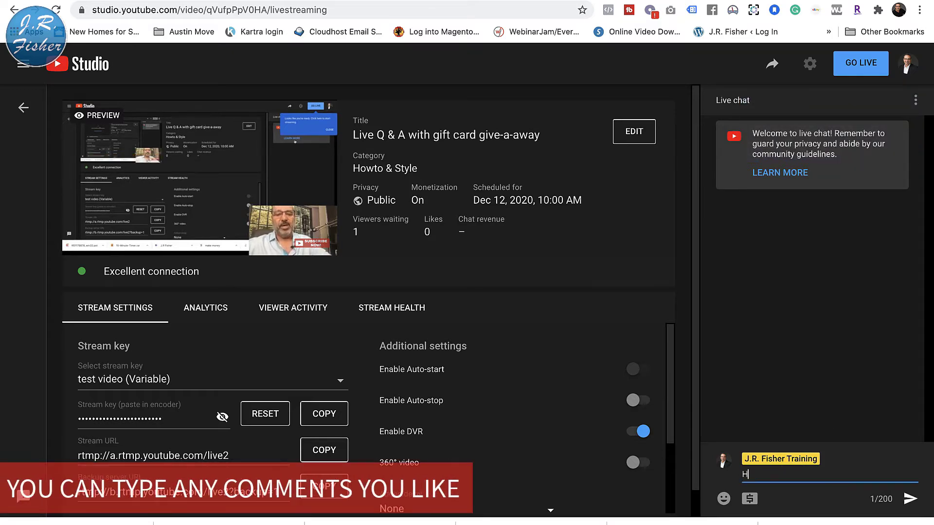
type("ello!")
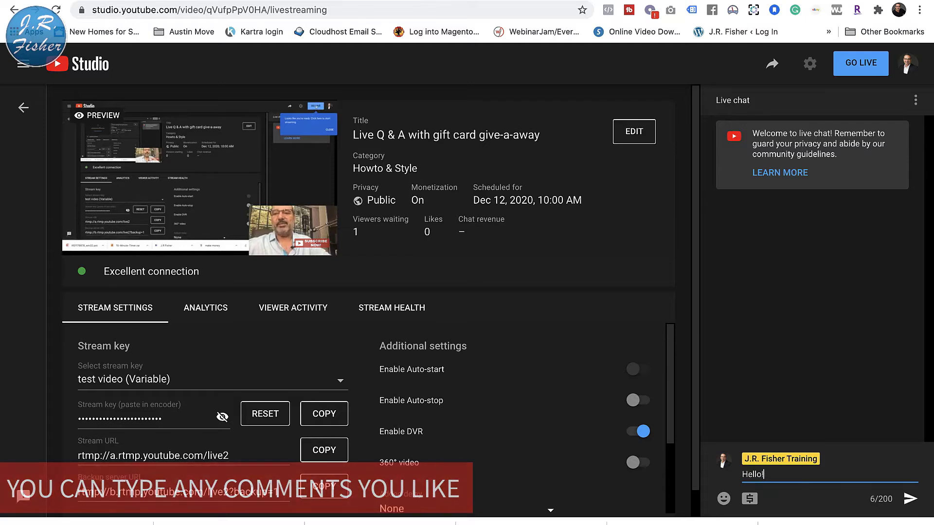
left_click(910, 499)
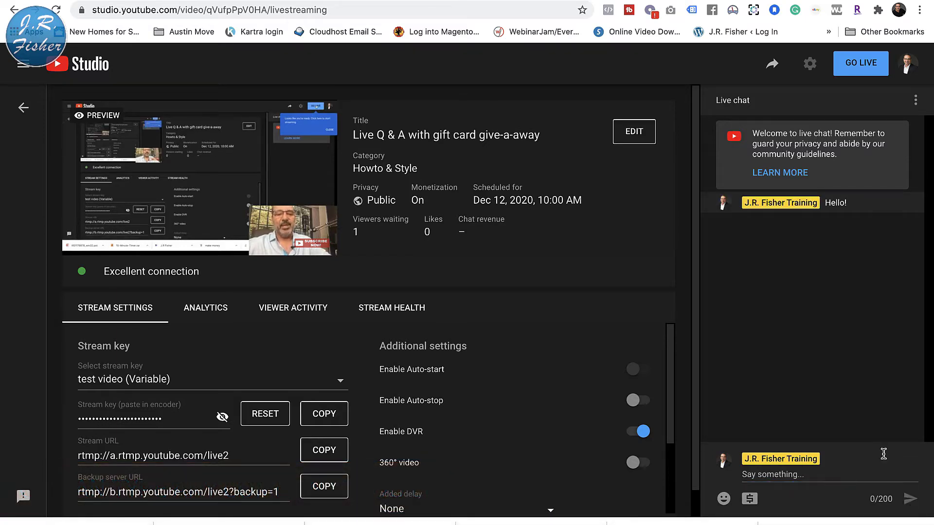